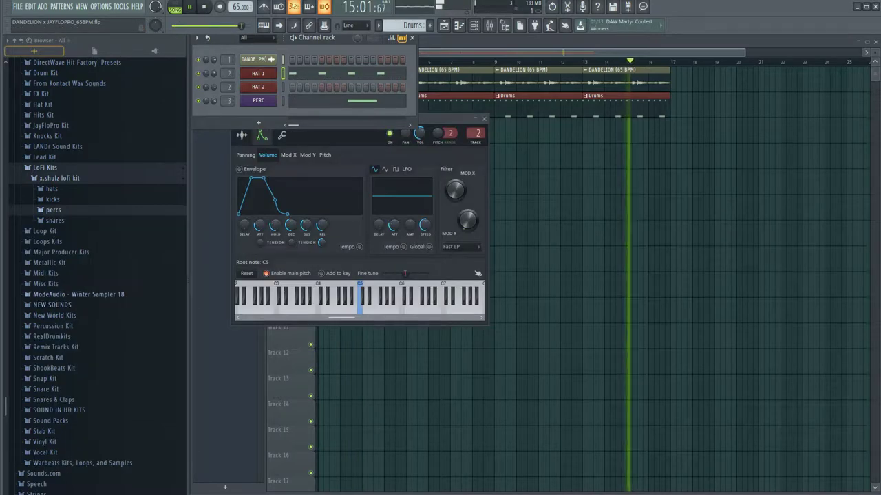
Step: Open the snares folder of the x.shulz lofi kit and audition its snare samples
click(55, 221)
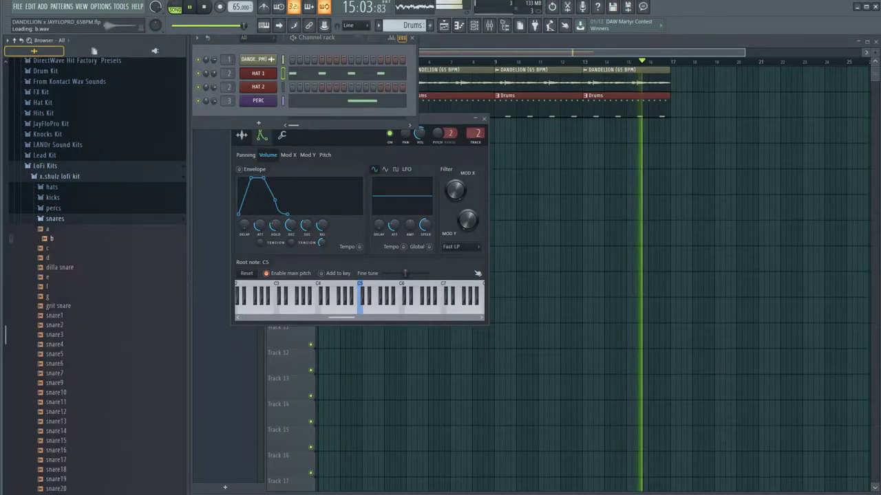
click(48, 258)
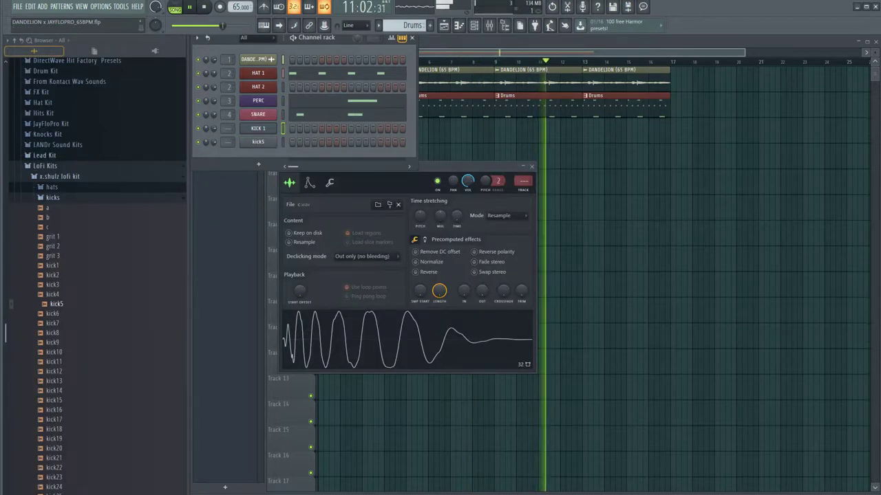
Step: Rename the kick5 channel in the channel rack to KICK 2
right_click(258, 142)
click(310, 163)
text(K)
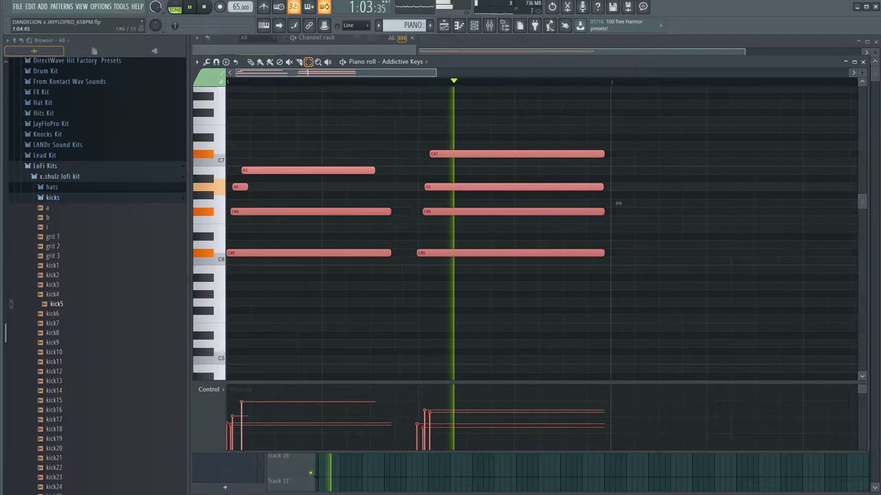
Step: Transpose the selected Addictive Keys chord notes down five semitones in the PIANO pattern and select the melody notes above the chords
drag(510, 253, 511, 295)
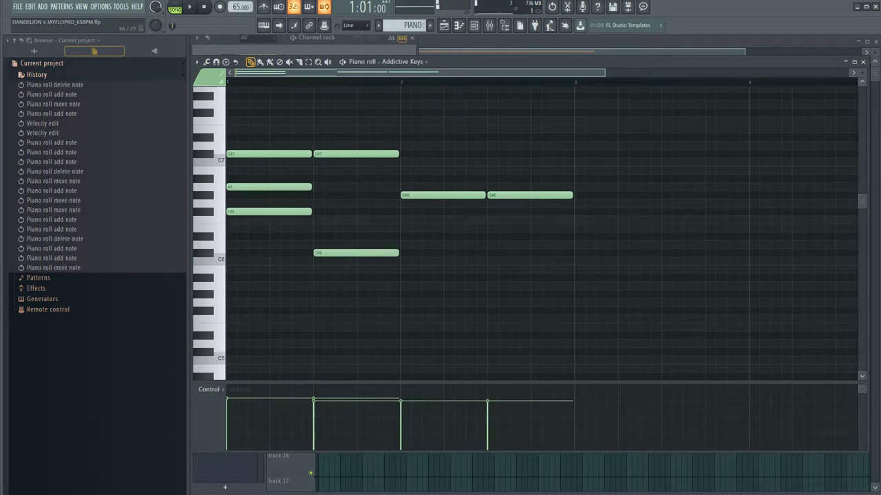
key(space)
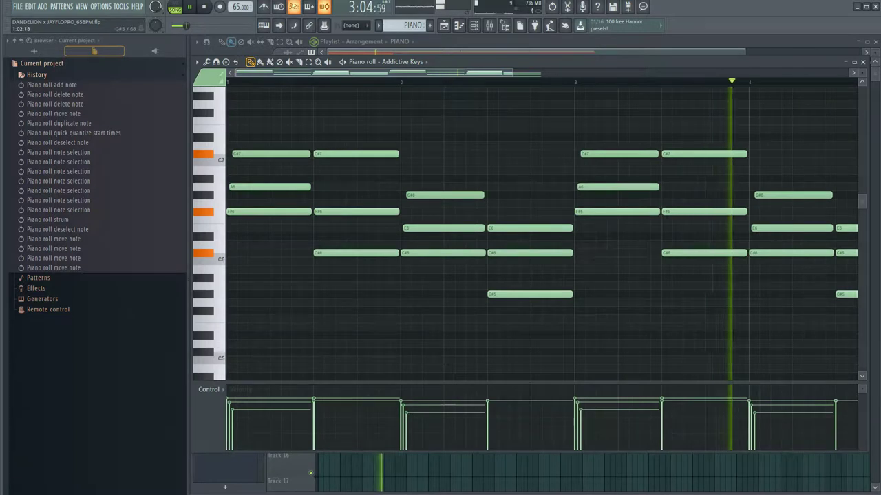
scroll(291, 196, up, 1)
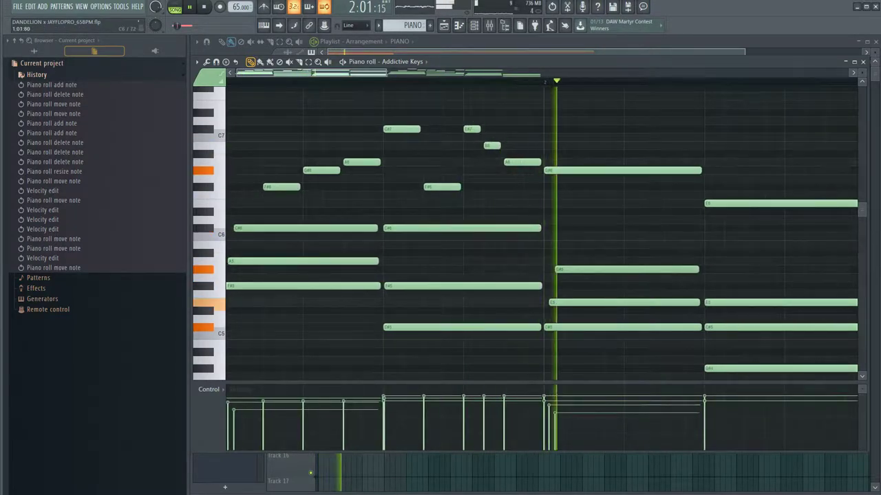
drag(263, 101, 613, 198)
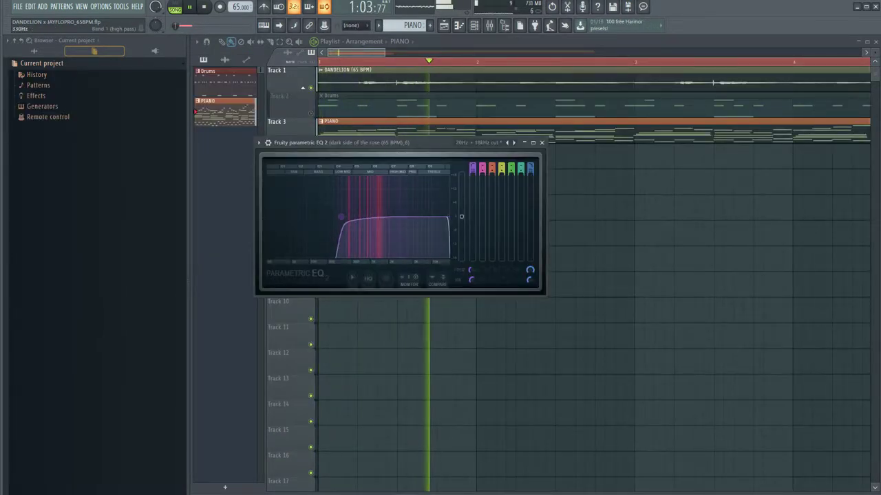
Step: Close the piano's parametric EQ and the PIANO piano roll
click(541, 142)
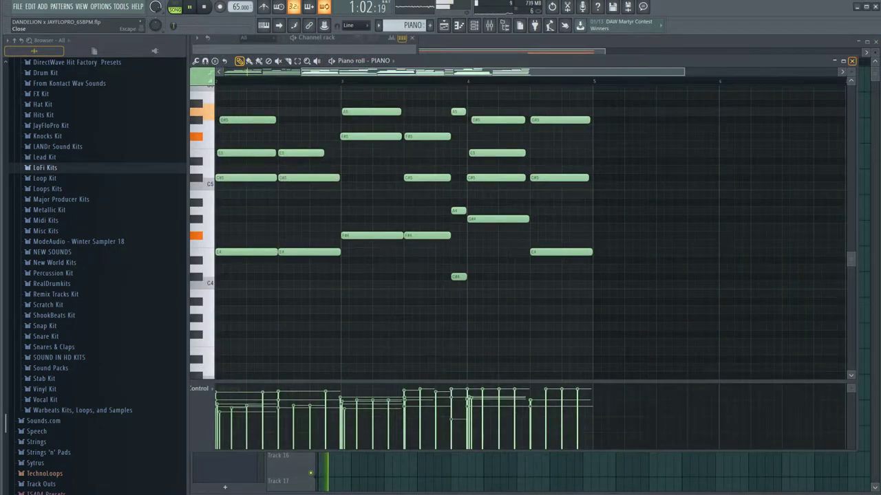
click(852, 60)
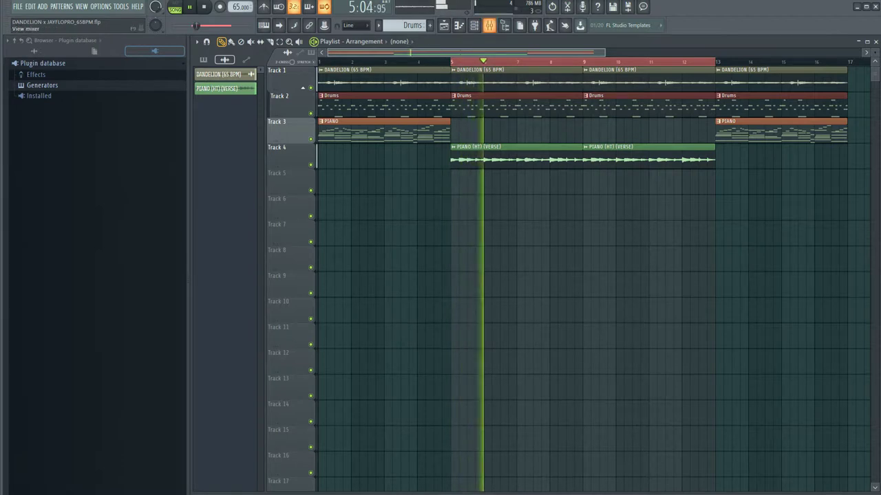
Step: Show the channel rack and load the Default program from the User bank in the GMS presets library
click(474, 26)
click(253, 183)
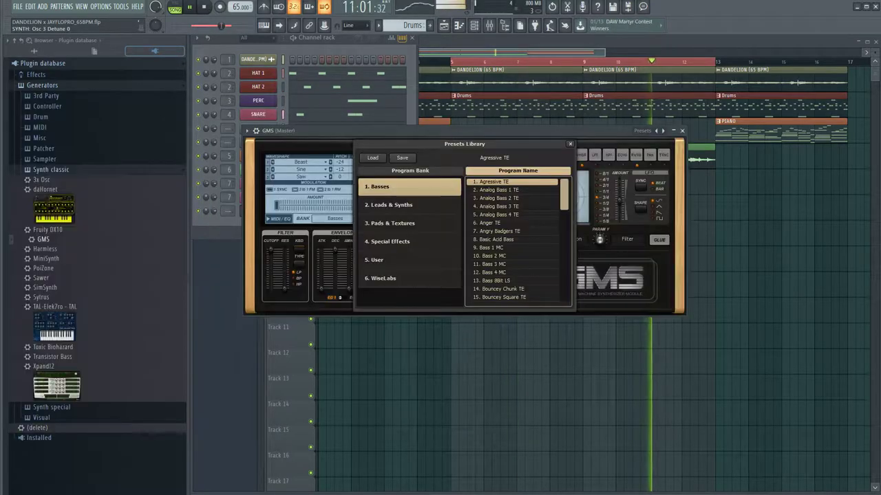
click(409, 260)
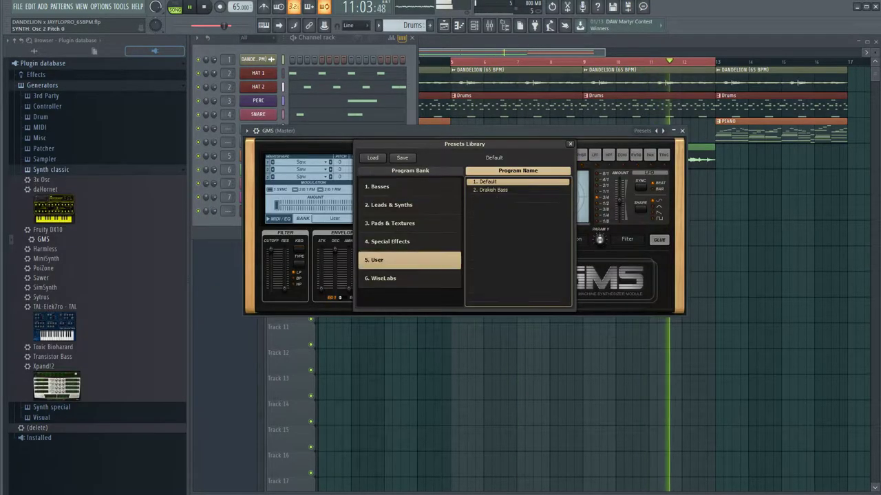
click(569, 144)
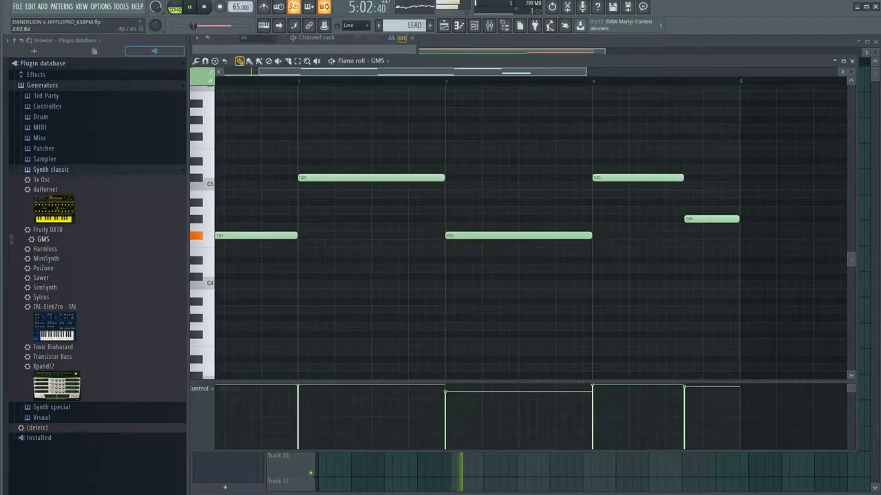
Step: Place the LEAD pattern on Track 5 at bars 5, 9 and 13, and select bars 9 to 16 as the playback region
drag(448, 71, 414, 72)
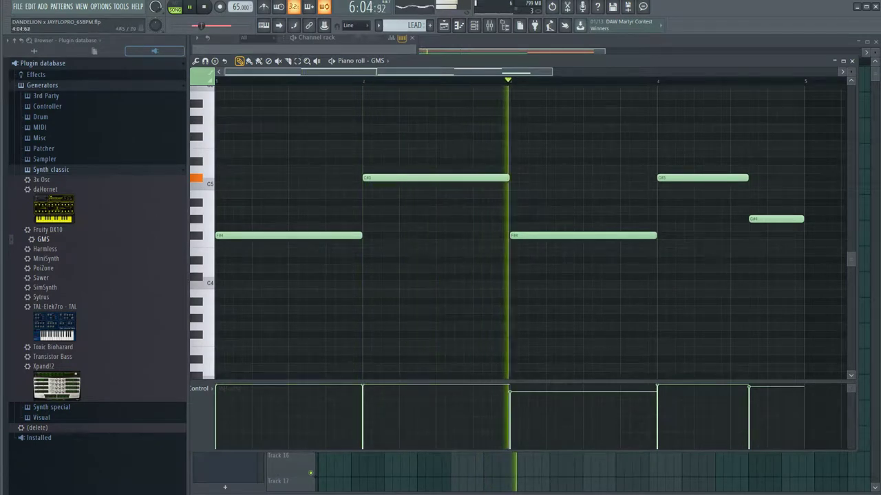
click(852, 60)
click(523, 185)
drag(595, 184, 588, 184)
click(726, 184)
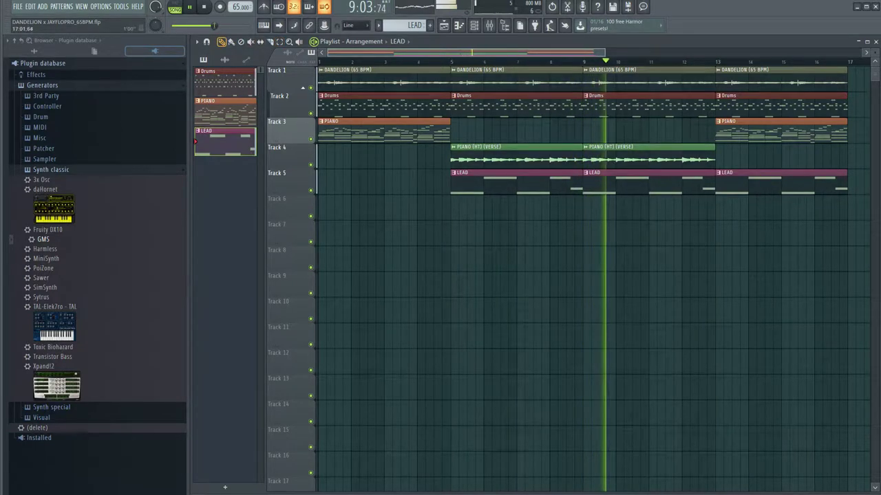
drag(847, 62, 592, 62)
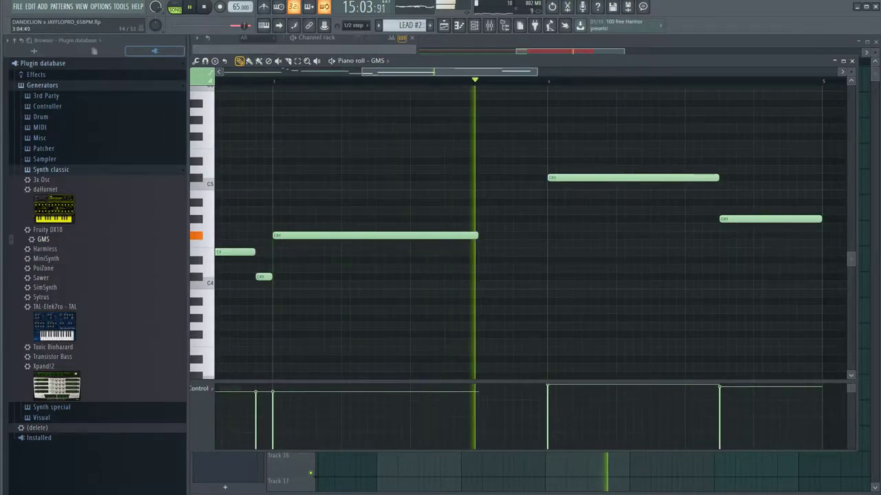
Step: Rework the bar 4 ending of the LEAD #2 melody, shortening the overhanging C#5 note and checking the phrase in playback
key(space)
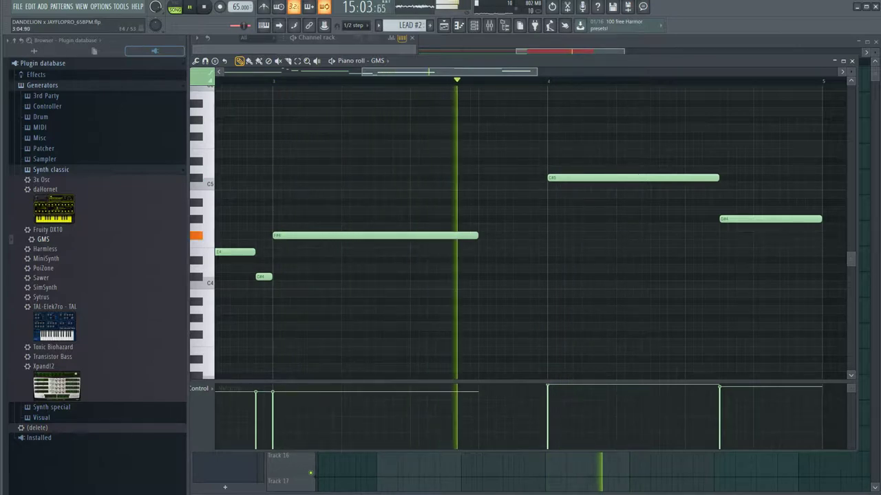
key(space)
click(481, 211)
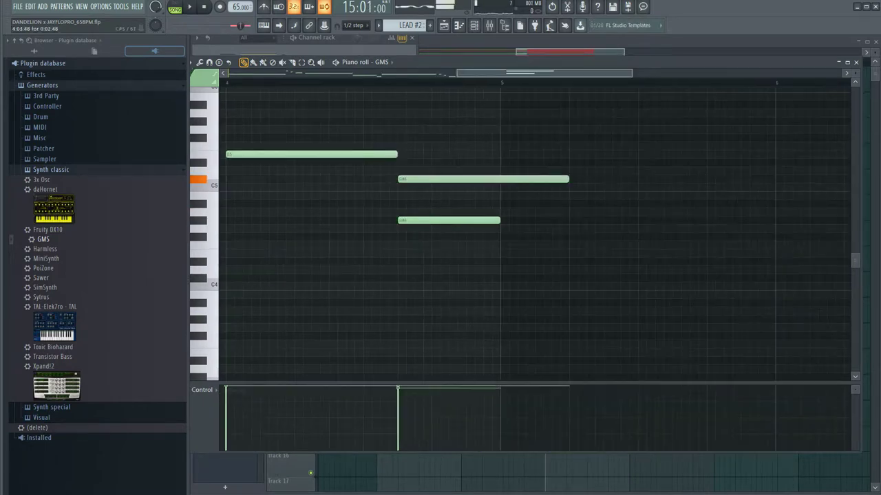
drag(567, 178, 447, 179)
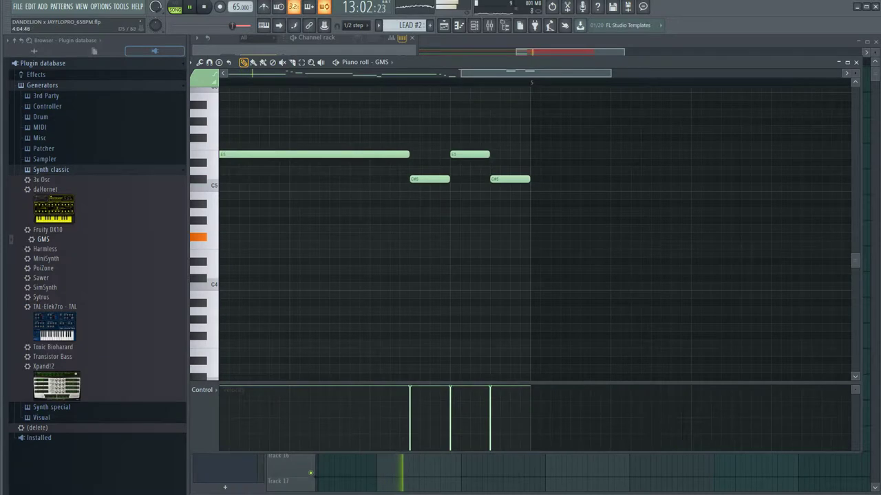
scroll(534, 234, down, 1)
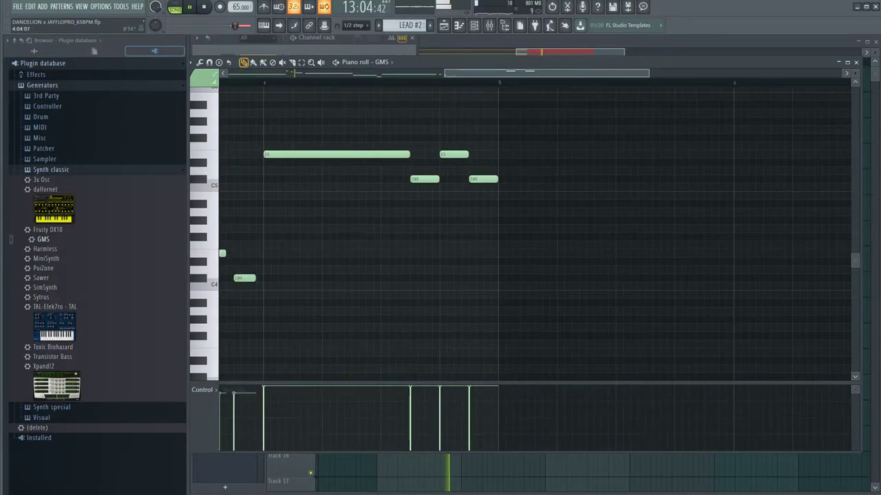
scroll(439, 234, up, 3)
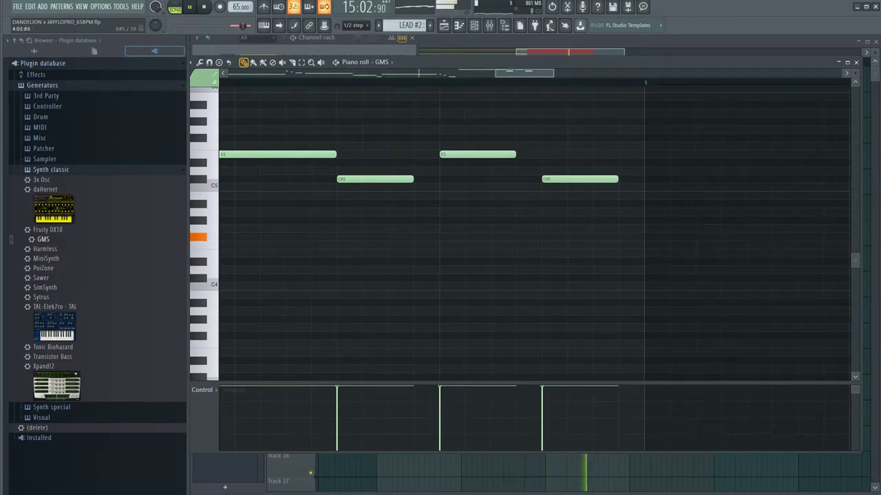
scroll(408, 234, down, 3)
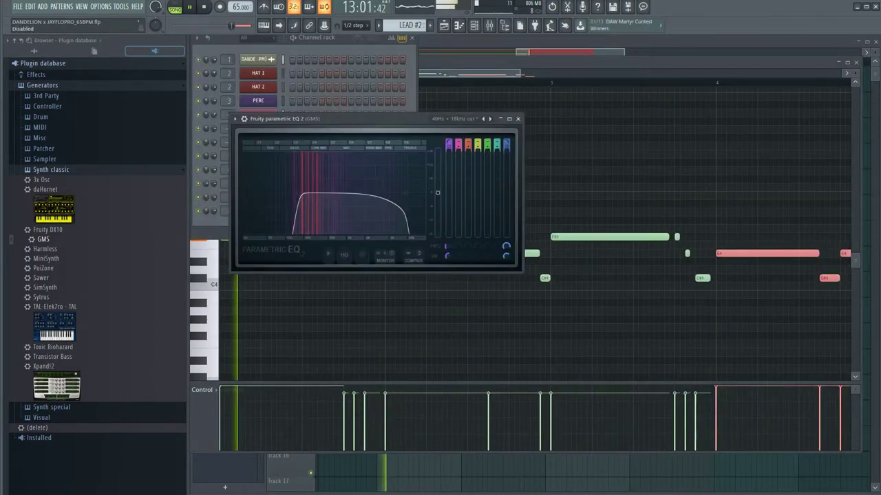
Step: Set up band 2 in the GMS channel's parametric EQ and pull it down into a slight mid-range dip
right_click(459, 143)
click(473, 148)
drag(296, 193, 352, 207)
Step: Raise the GMS EQ's high-pass cutoff to about 184 Hz and move its low-pass cutoff higher
drag(297, 194, 302, 194)
scroll(302, 194, down, 2)
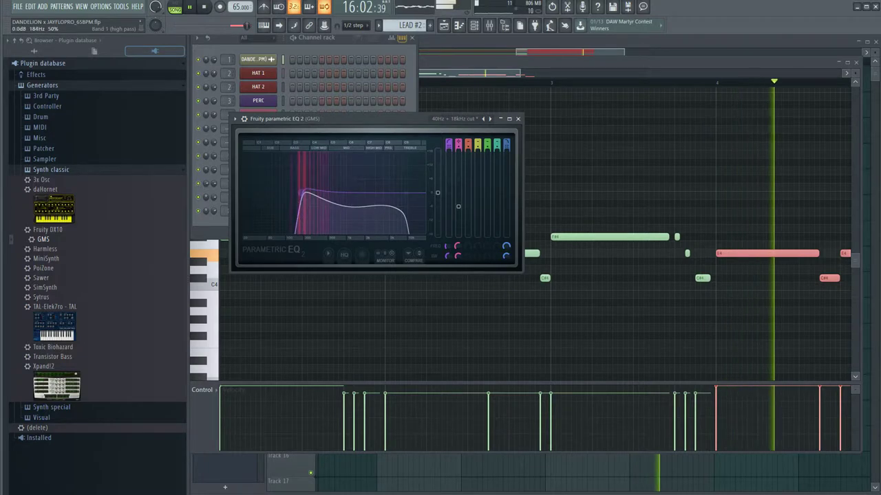
drag(406, 194, 417, 194)
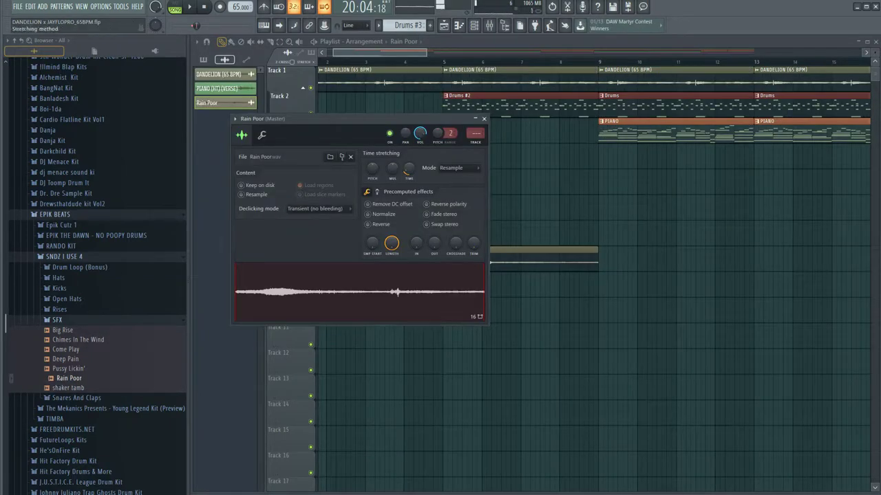
Step: Close the Rain Poor sample settings and reopen them from its clip on Track 8
click(484, 119)
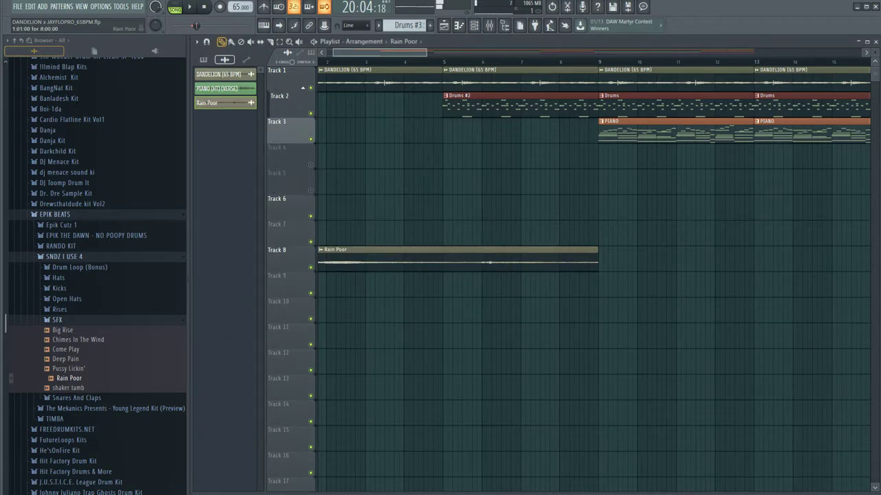
double_click(372, 249)
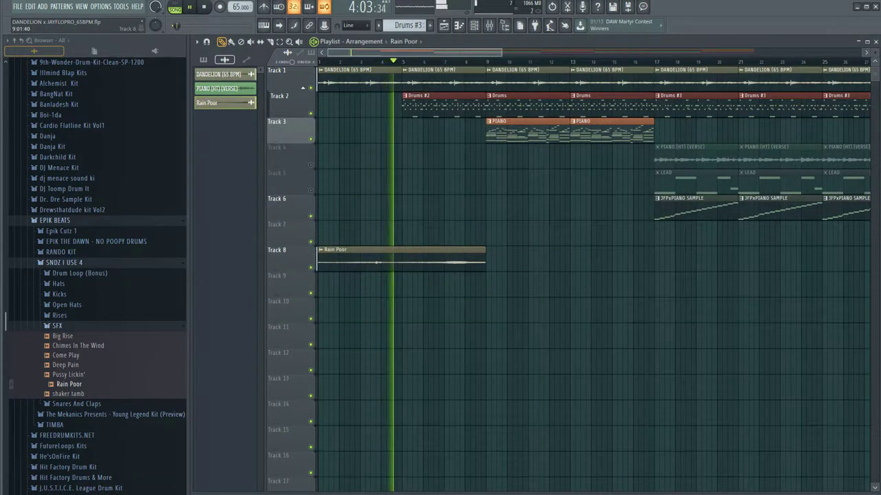
Step: Paint repeated Rain Poor clips along Track 8 from bar 9 to past bar 25
click(231, 42)
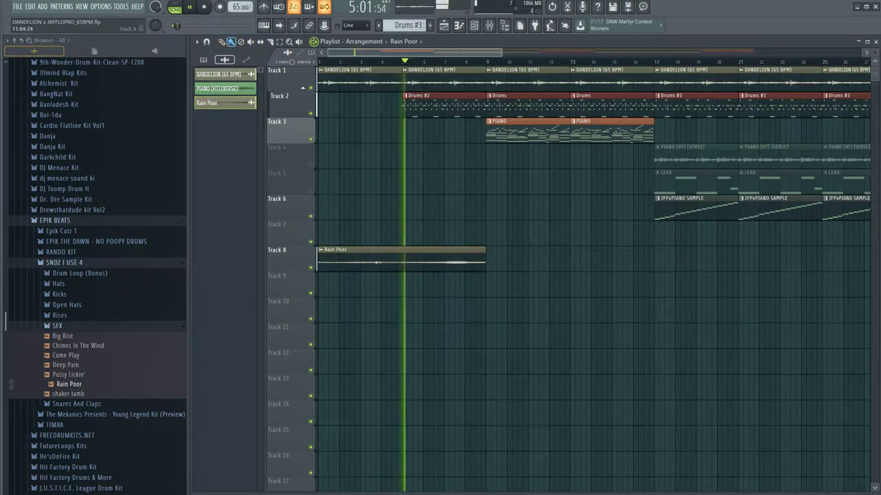
click(488, 262)
drag(489, 261, 853, 261)
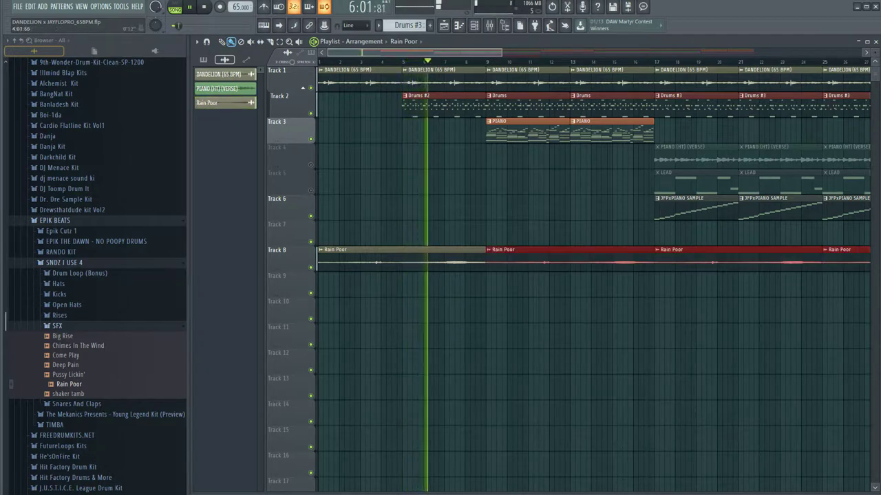
scroll(618, 314, down, 5)
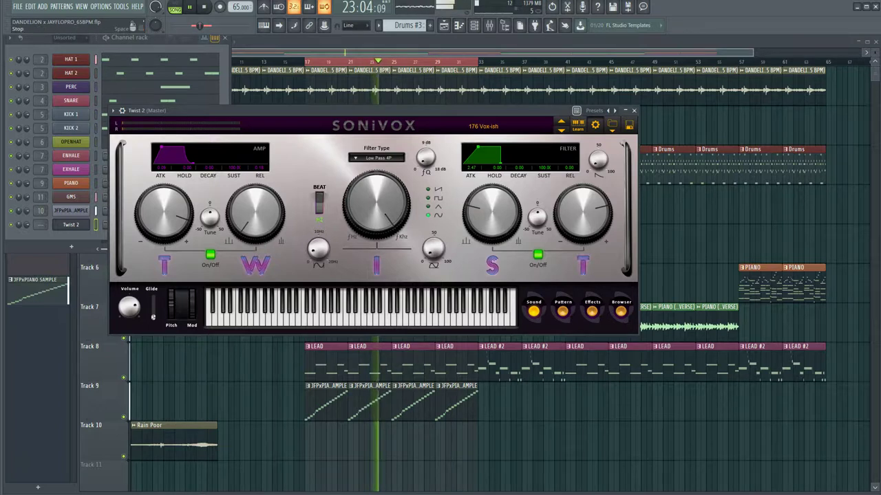
key(F5)
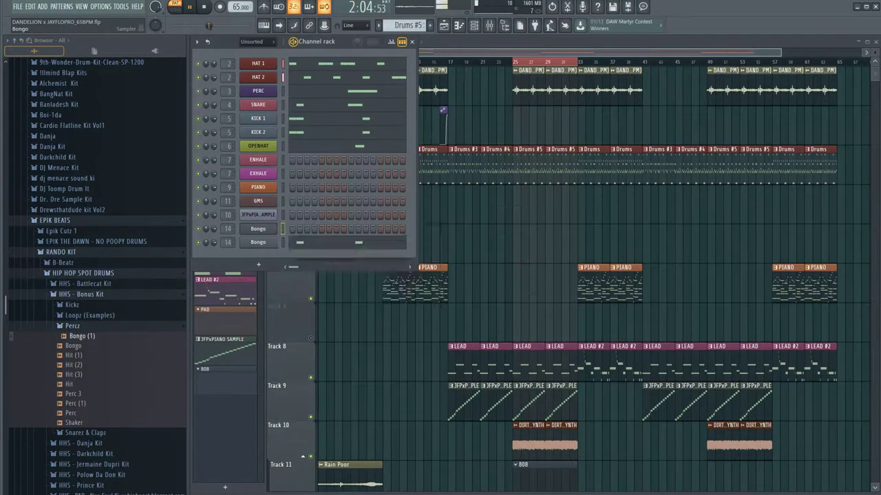
right_click(258, 228)
click(363, 230)
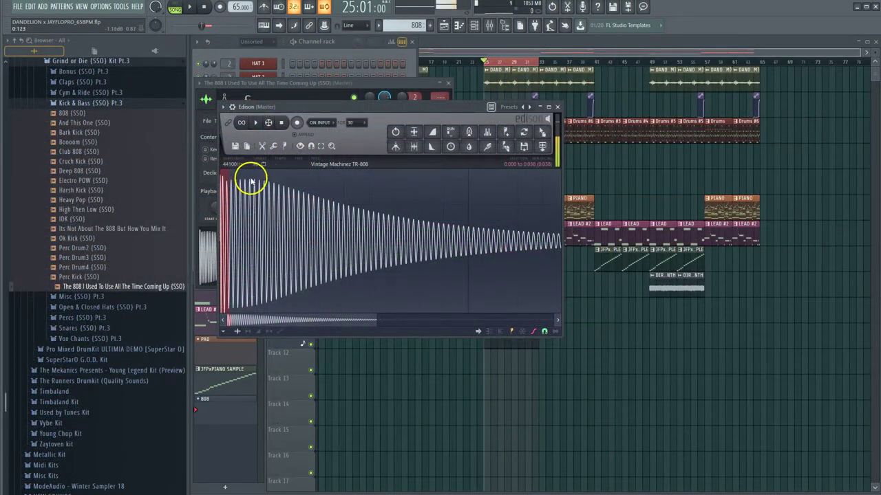
Step: Delete the selected first 0.038 seconds of the 808 sample in Edison and play back the trimmed sound
key(Delete)
key(space)
key(space)
key(space)
key(space)
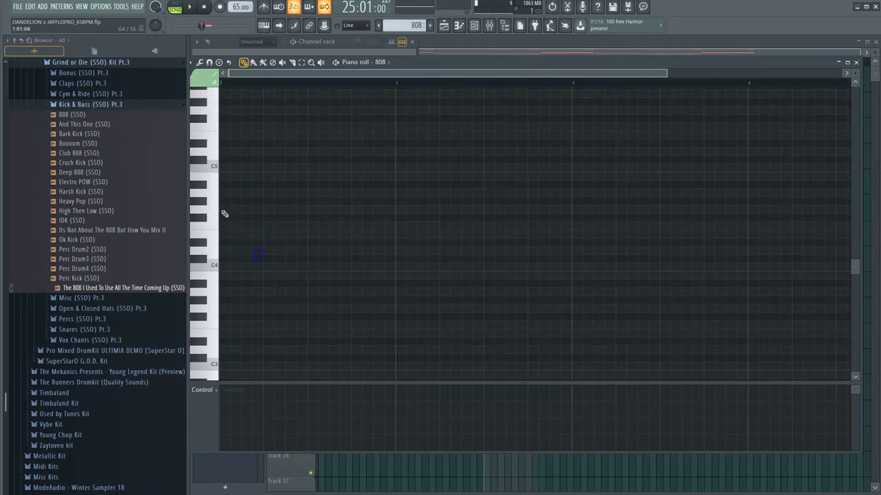
Step: Draw bar 1 of the 808 bass line with a short G4, a short D5 and two longer G4 notes, checking it in playback
click(227, 210)
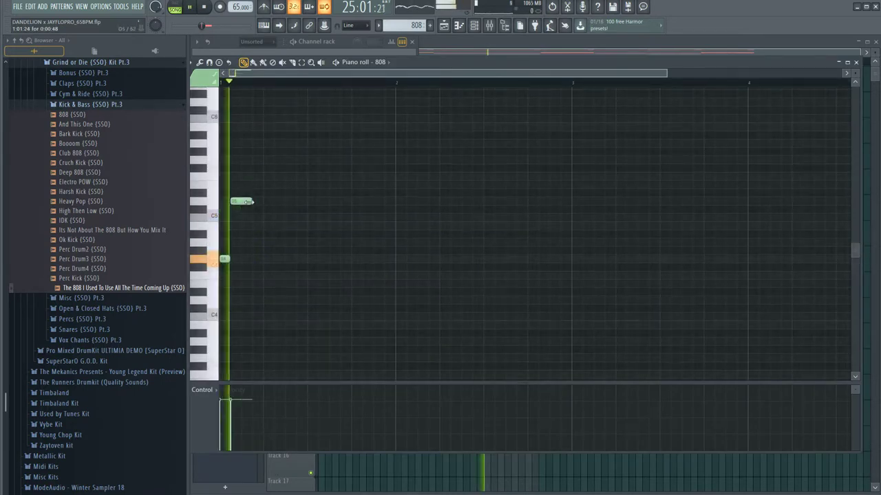
key(space)
key(space)
key(space)
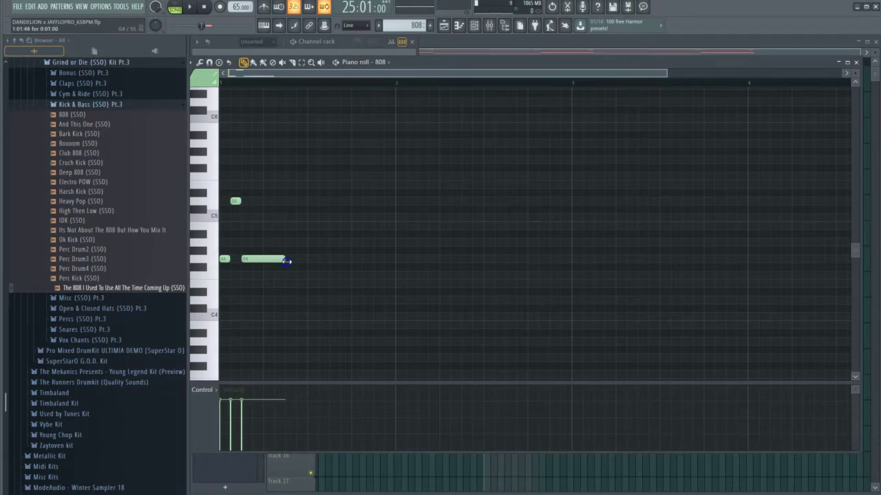
key(space)
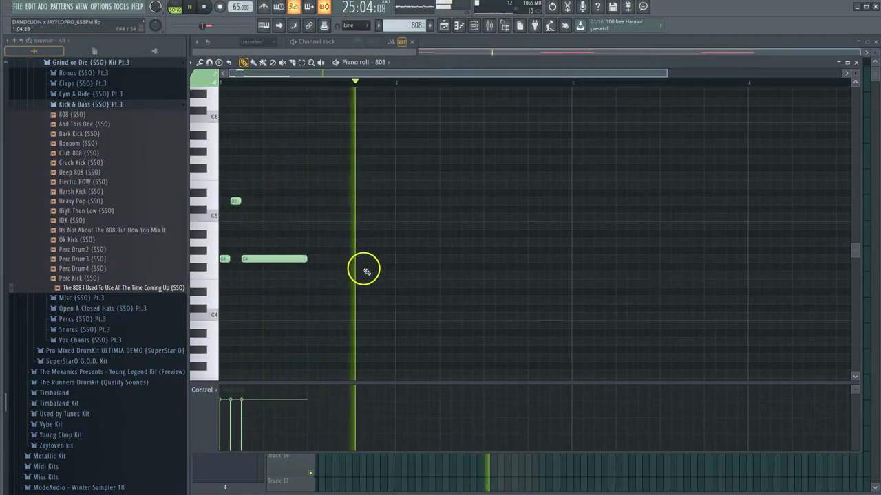
click(333, 259)
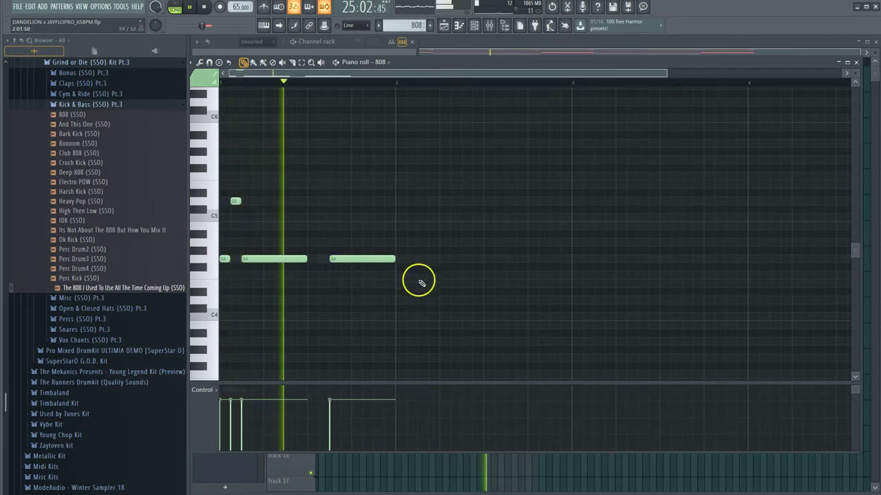
Step: Replace the last long G4 note in bar 1 with two shorter back-to-back G4 notes, checking them in playback
key(space)
key(ctrl+z)
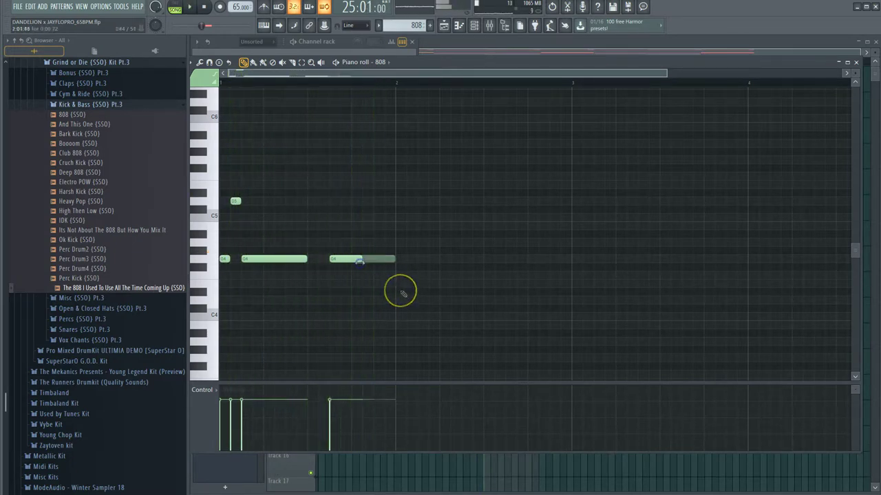
key(space)
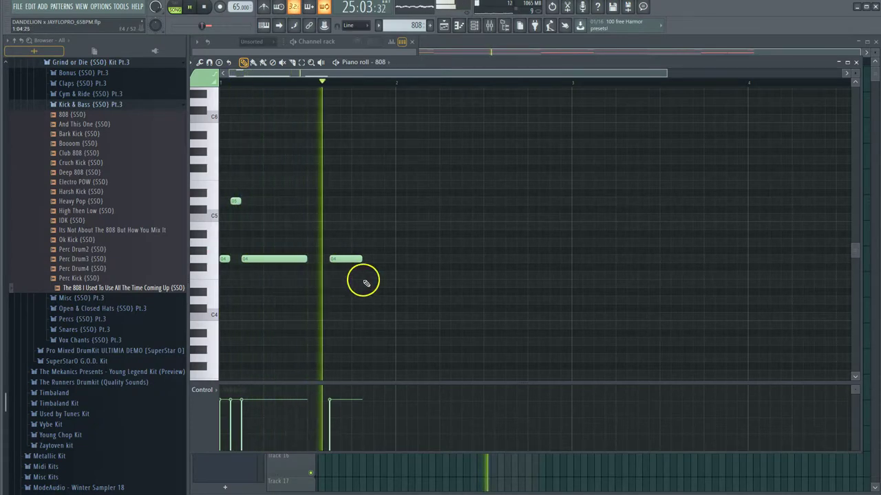
click(367, 262)
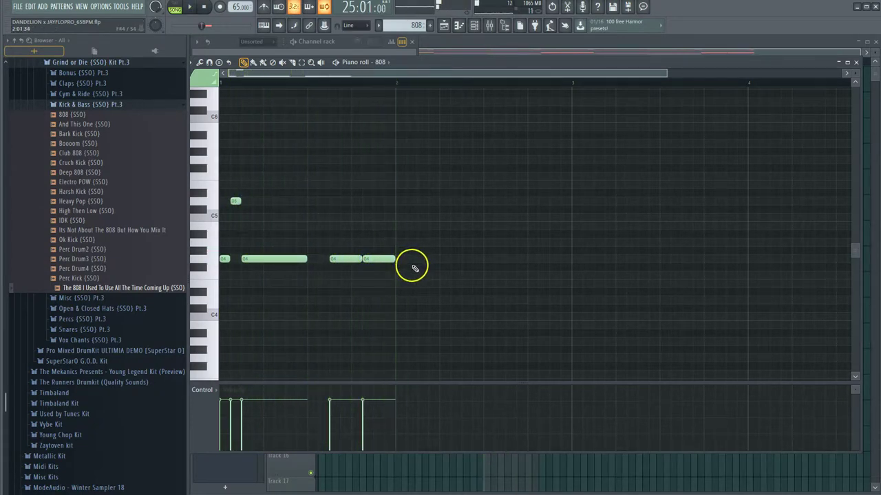
scroll(364, 79, up, 4)
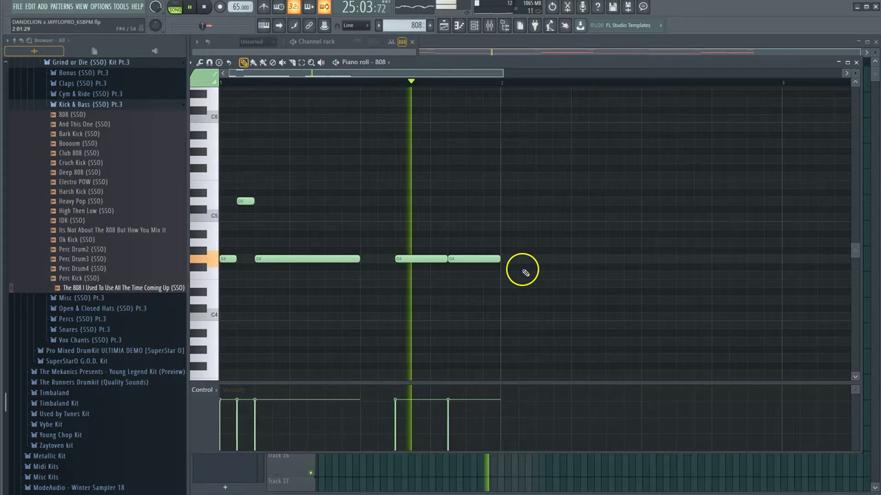
Step: Fill bar 2 with a long D5, shorter C5 and A4 and a short D4 note, and copy both bars into bars 3 and 4
key(space)
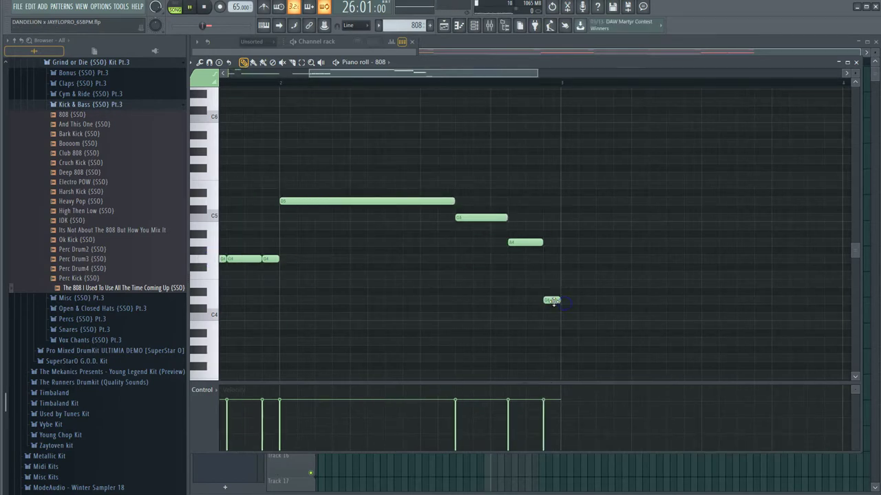
key(space)
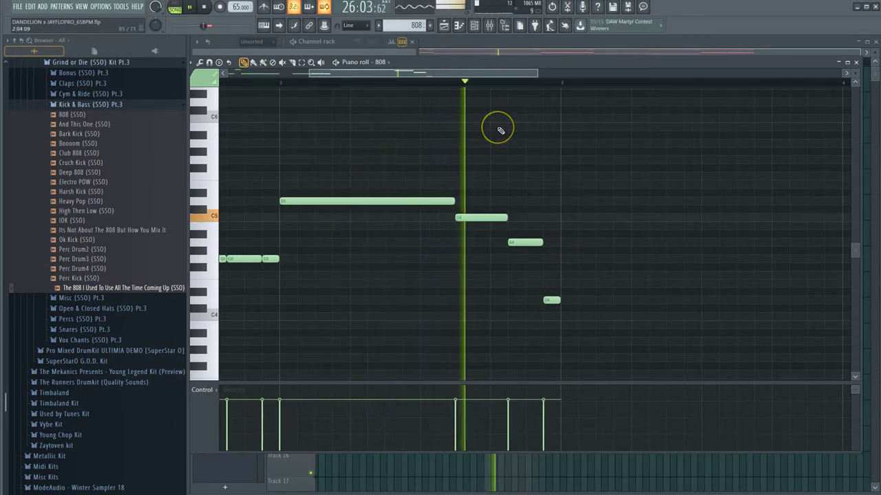
drag(454, 78, 373, 74)
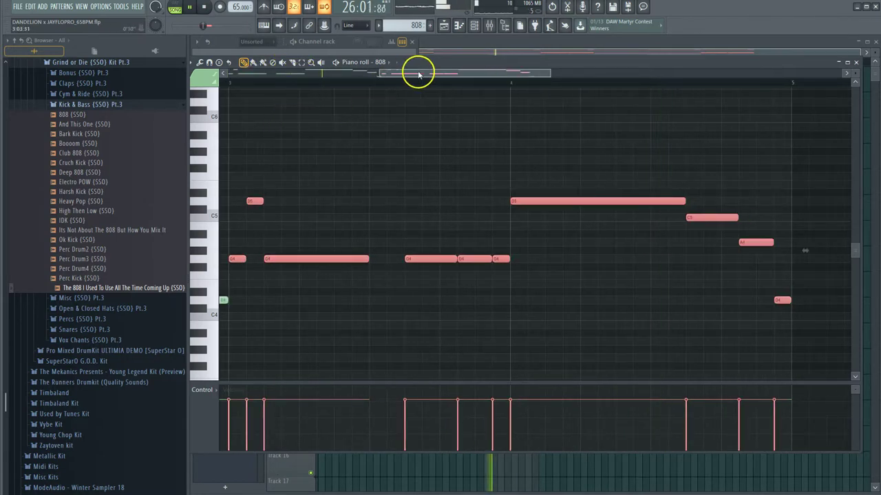
drag(417, 73, 398, 74)
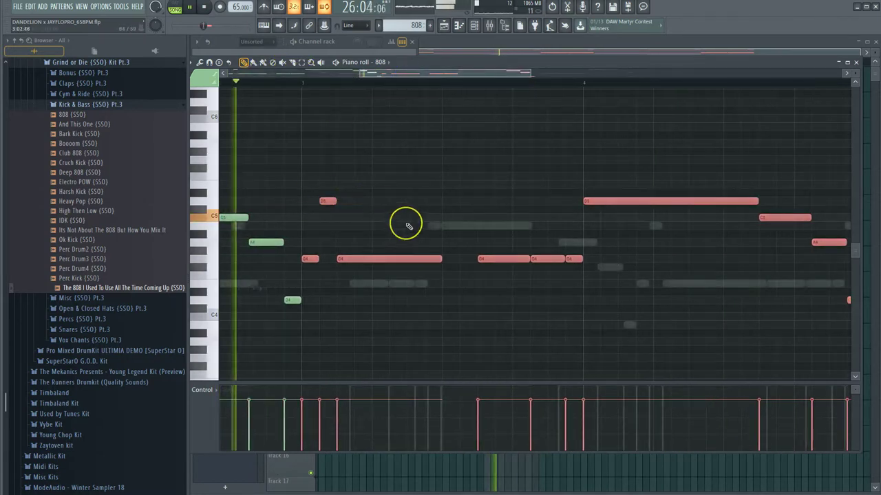
Step: Extend the long G2 note in bar 1 until it meets the next G2 note, and audition it with the short D3 slide note
key(space)
key(Delete)
drag(278, 284, 322, 285)
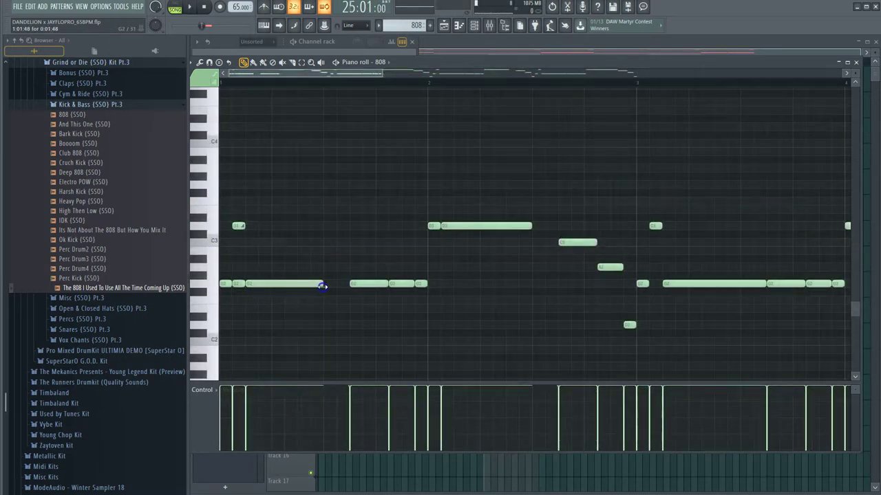
key(space)
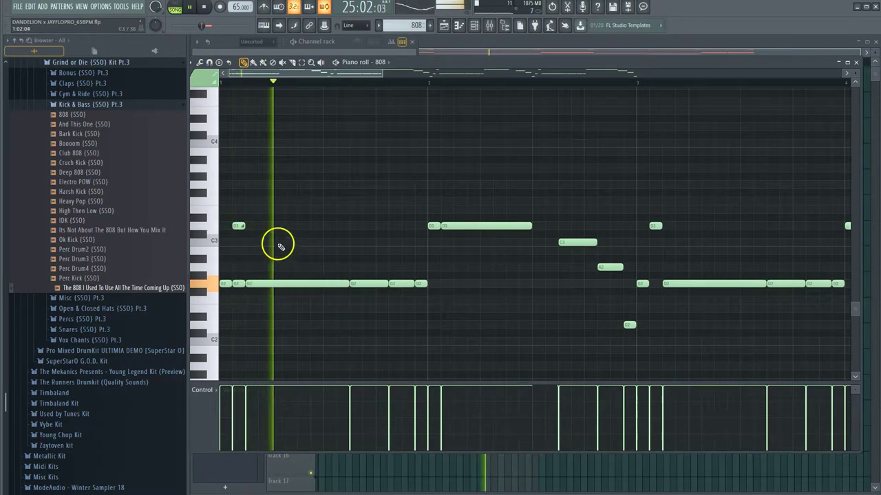
key(space)
click(239, 226)
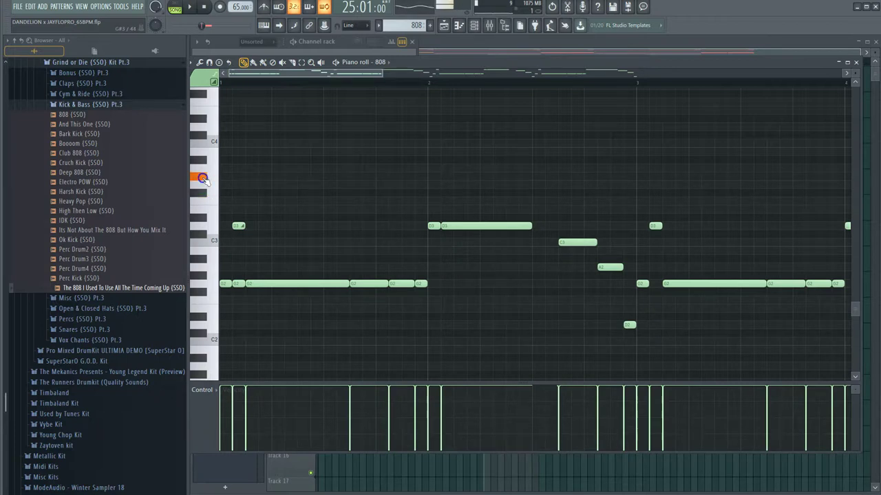
Step: Lower the short slide note at the end of bar 7 to C4 and audition it with the neighbouring G2 and D3 notes
scroll(216, 158, up, 3)
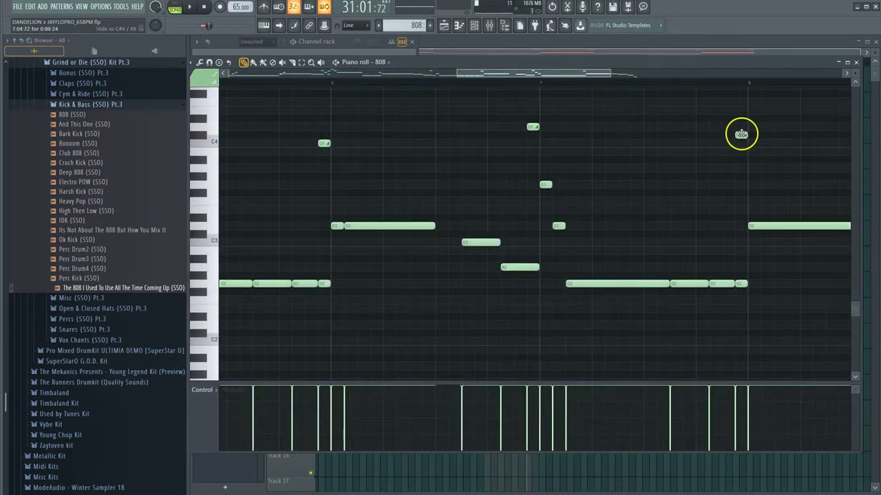
click(741, 143)
click(742, 144)
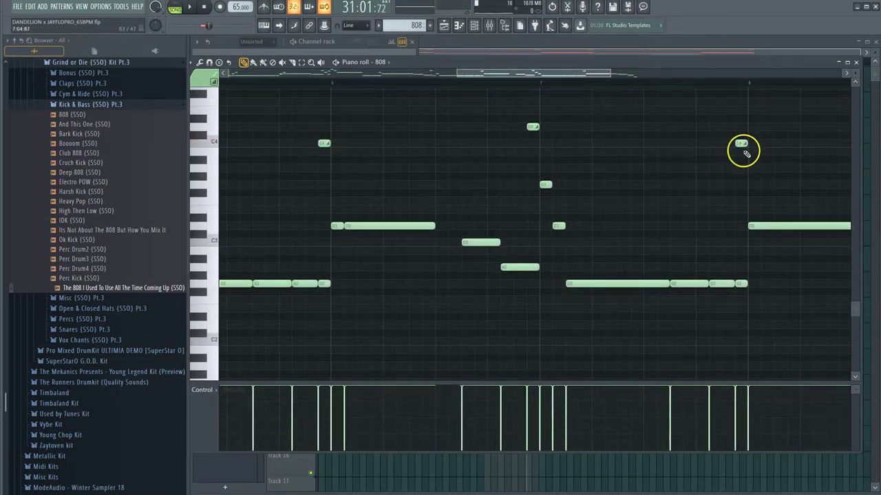
click(743, 283)
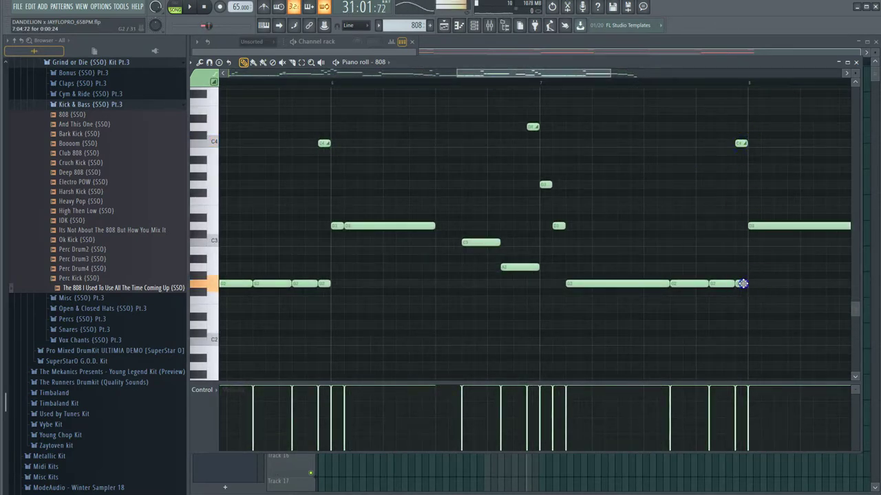
click(740, 144)
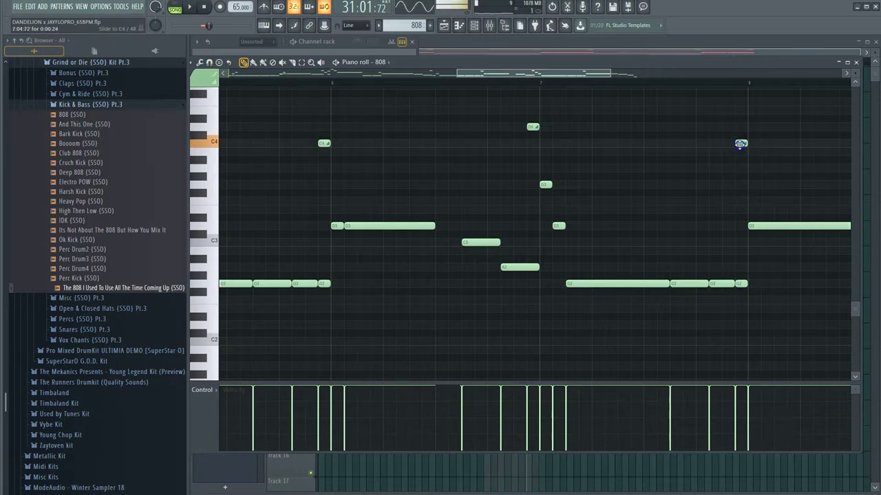
click(764, 229)
click(739, 144)
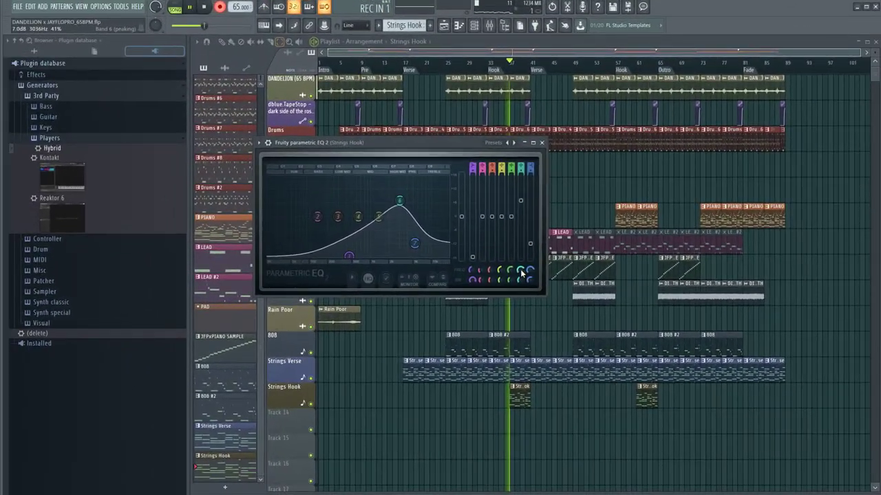
Step: Record a frequency sweep of band 6 in the Strings Hook parametric EQ over the hook, and stop the recording
drag(417, 201, 394, 200)
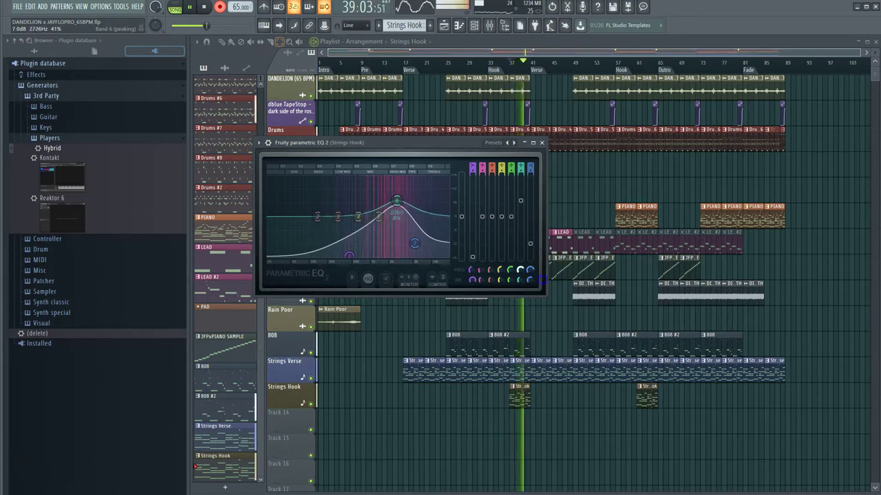
drag(401, 200, 420, 201)
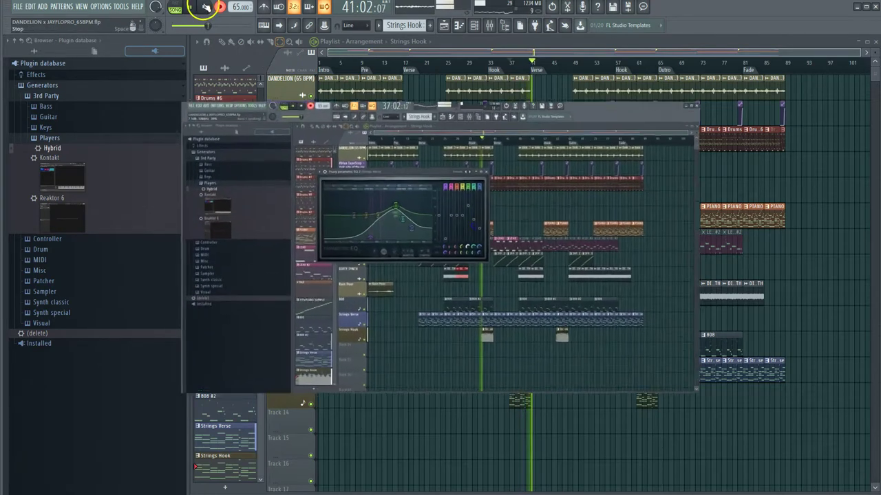
click(205, 7)
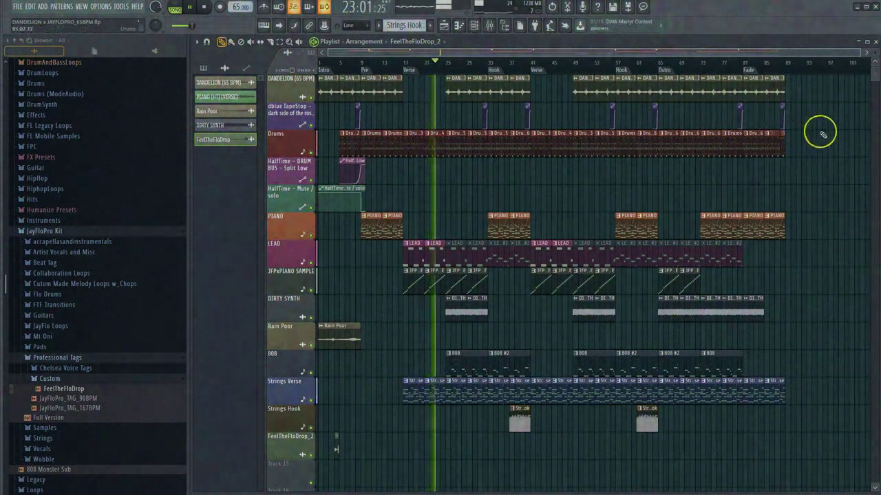
Step: Save the project and delete the muted LEAD and LEAD #2 clips at bars 25–40 and 49–80 of the playlist
key(ctrl+s)
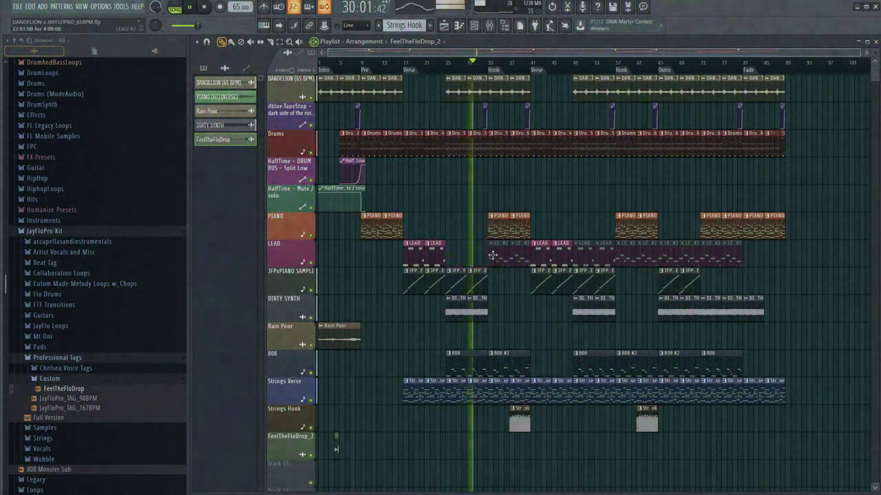
right_click(515, 258)
right_click(589, 255)
right_click(603, 260)
right_click(628, 263)
right_click(645, 262)
right_click(666, 262)
right_click(684, 261)
right_click(709, 259)
right_click(729, 259)
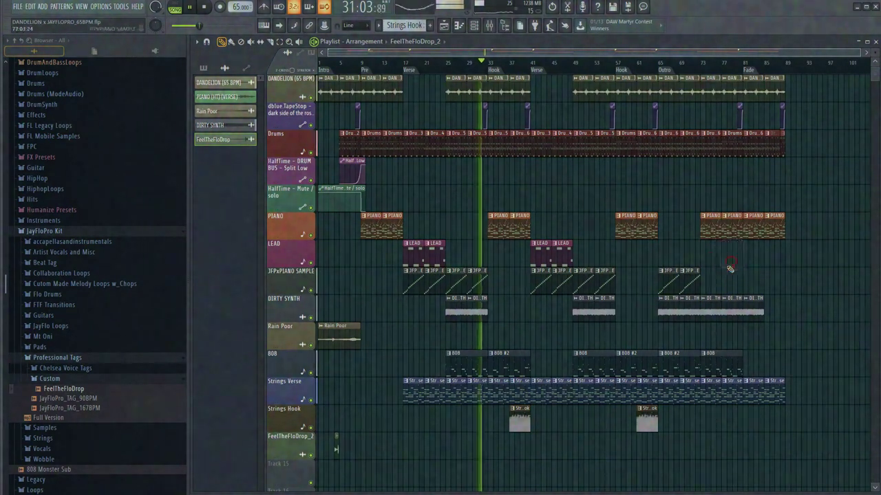